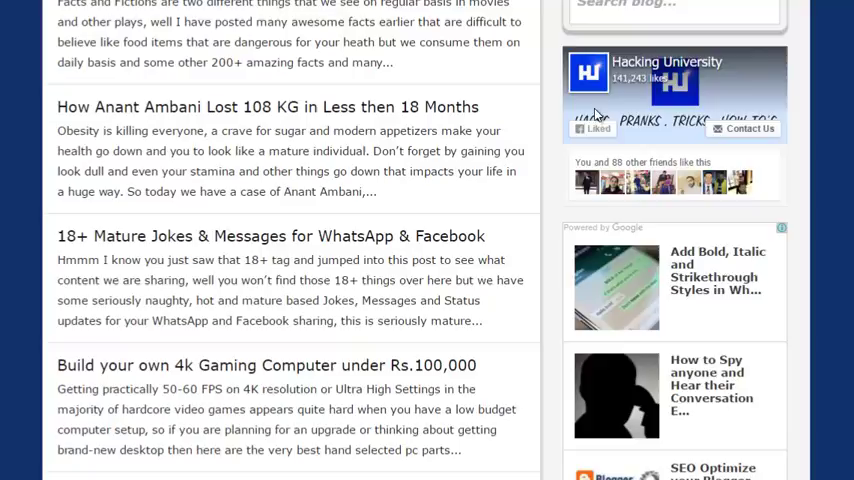
pyautogui.scroll(1, 645, 103)
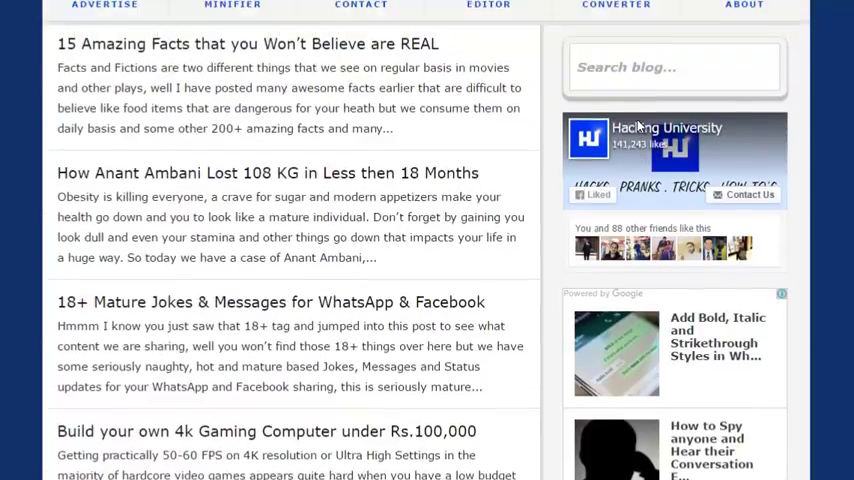
pyautogui.scroll(-2, 640, 130)
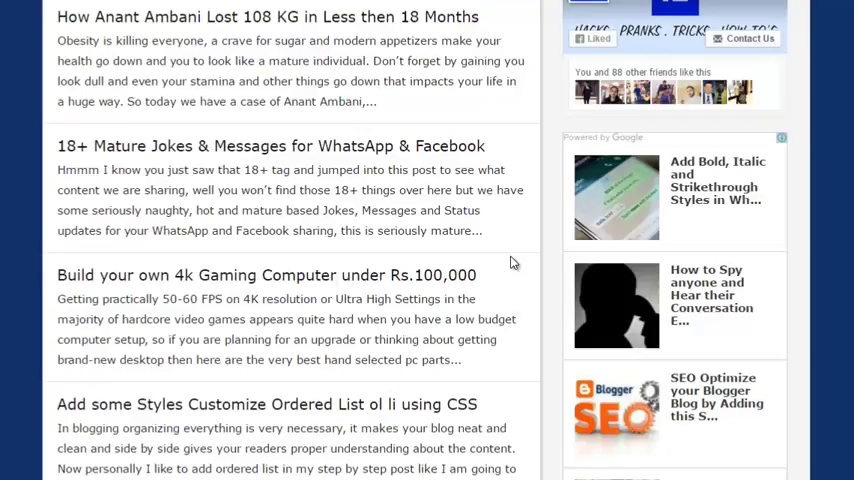
pyautogui.scroll(-5, 473, 176)
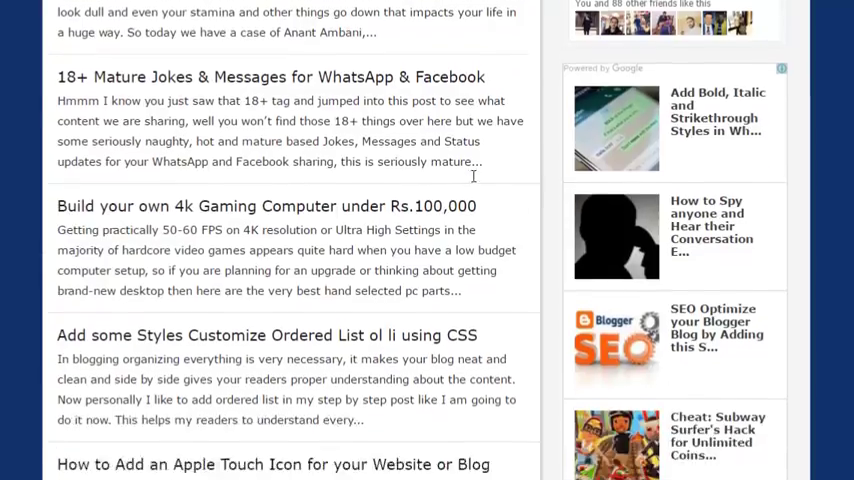
pyautogui.scroll(-3, 473, 176)
pyautogui.scroll(-3, 473, 176)
pyautogui.scroll(5, 473, 176)
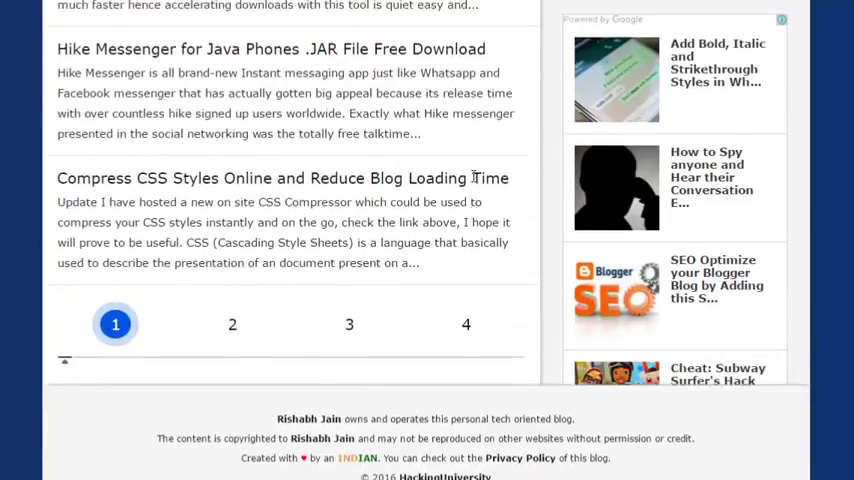
pyautogui.scroll(-4, 473, 176)
pyautogui.scroll(4, 473, 176)
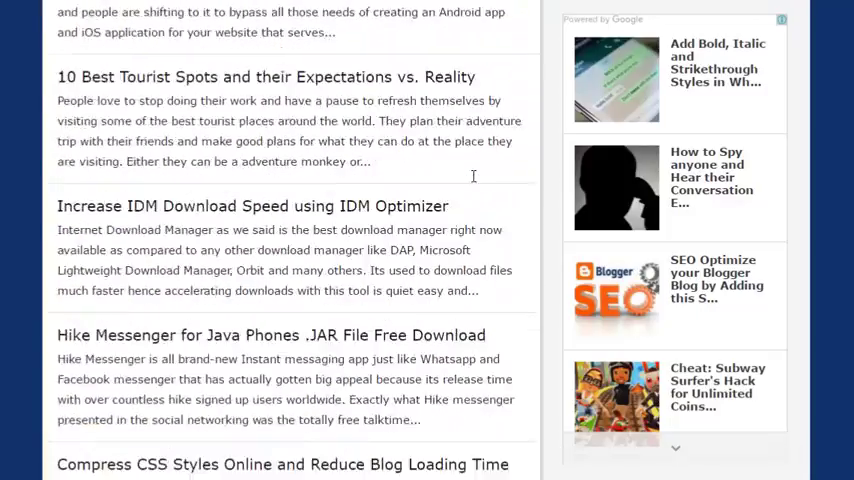
pyautogui.scroll(1, 473, 176)
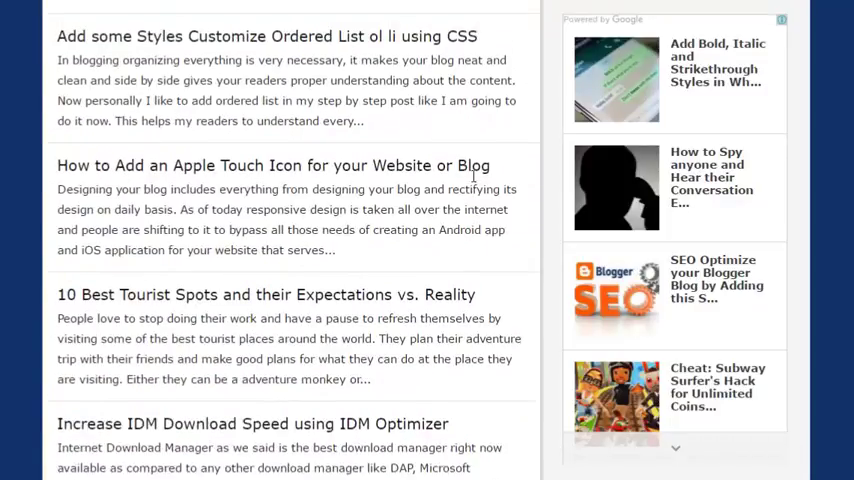
pyautogui.scroll(3, 473, 176)
pyautogui.scroll(2, 473, 176)
pyautogui.scroll(3, 473, 176)
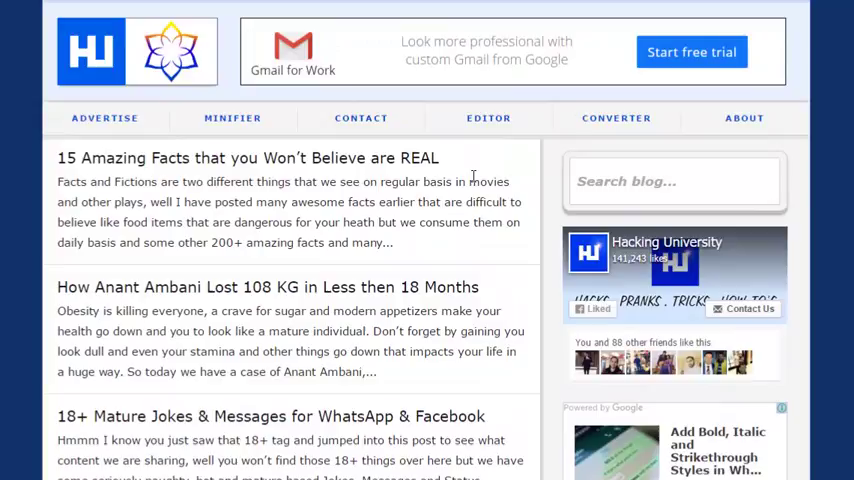
pyautogui.scroll(-2, 473, 176)
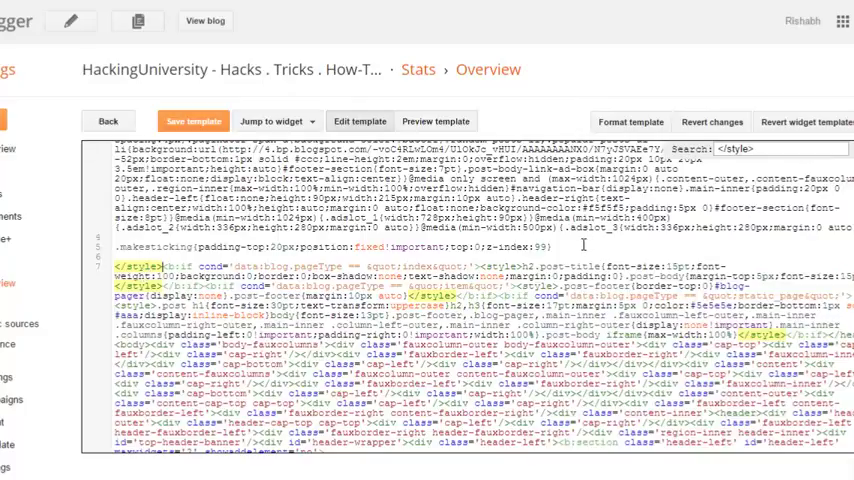
# - Select the fixed-positioning .makesticking CSS rule, then start a new template code search
pyautogui.moveTo(555, 247); pyautogui.dragTo(115, 248)
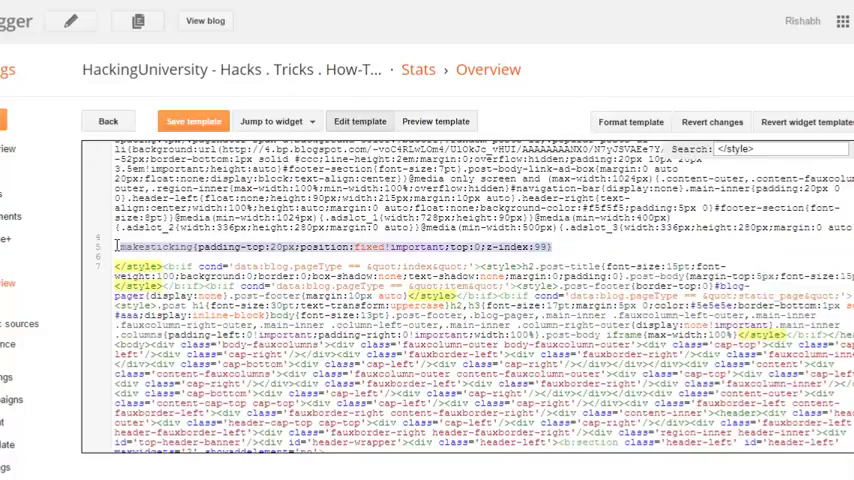
pyautogui.click(124, 247)
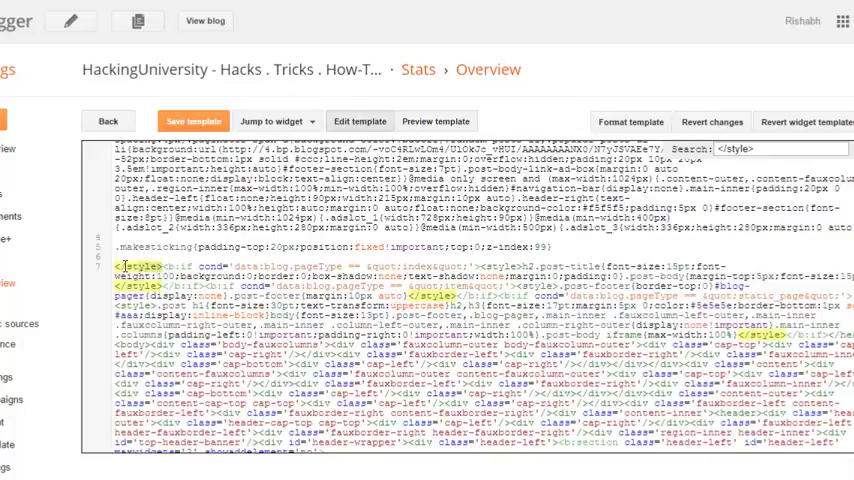
pyautogui.write('/')
pyautogui.moveTo(115, 246); pyautogui.dragTo(552, 246)
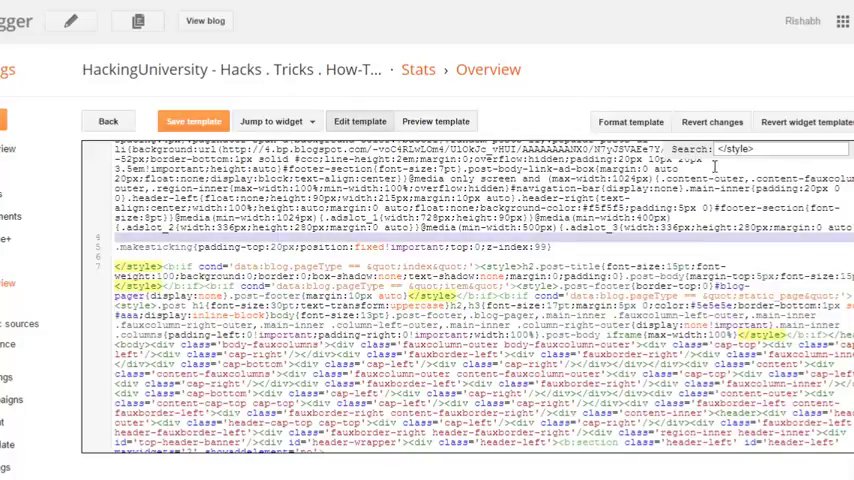
pyautogui.hotkey('ctrl', 'a')
pyautogui.write('<')
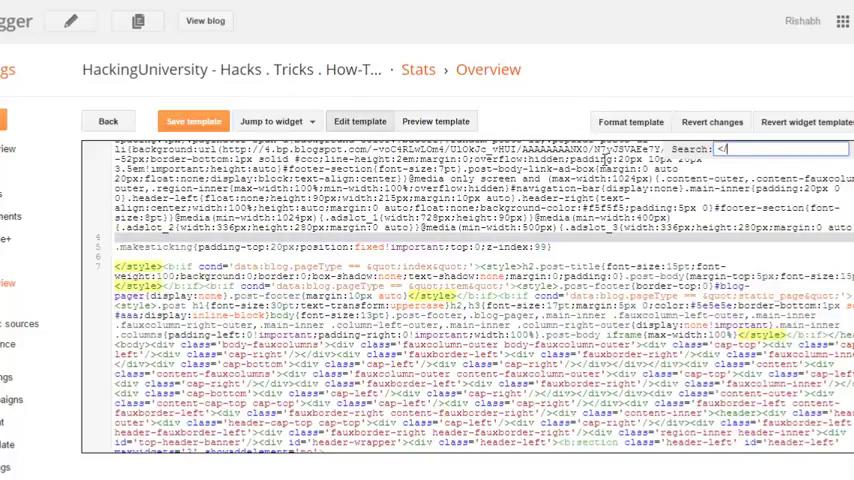
pyautogui.write('/body>')
pyautogui.press('Return')
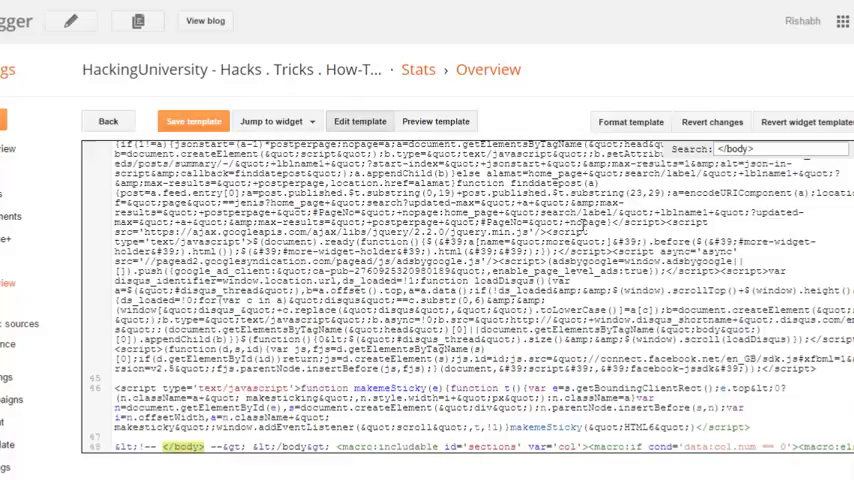
pyautogui.scroll(-2, 583, 228)
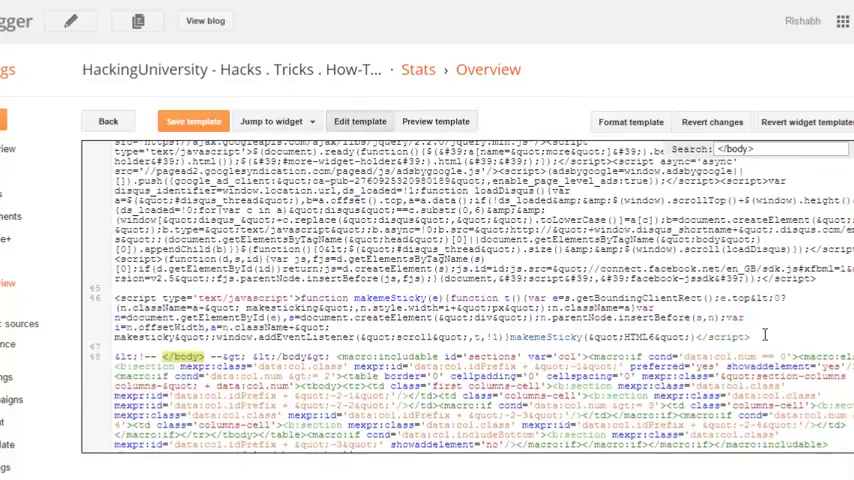
pyautogui.moveTo(764, 335); pyautogui.dragTo(116, 300)
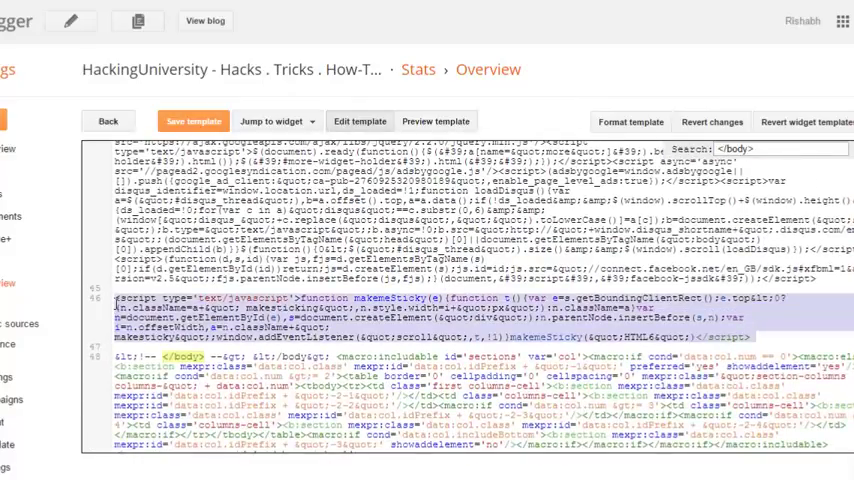
pyautogui.click(152, 308)
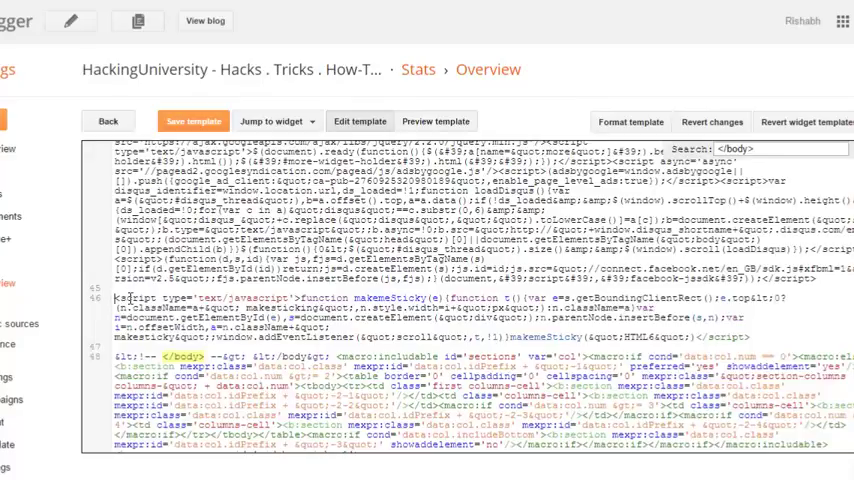
pyautogui.moveTo(114, 298); pyautogui.dragTo(750, 337)
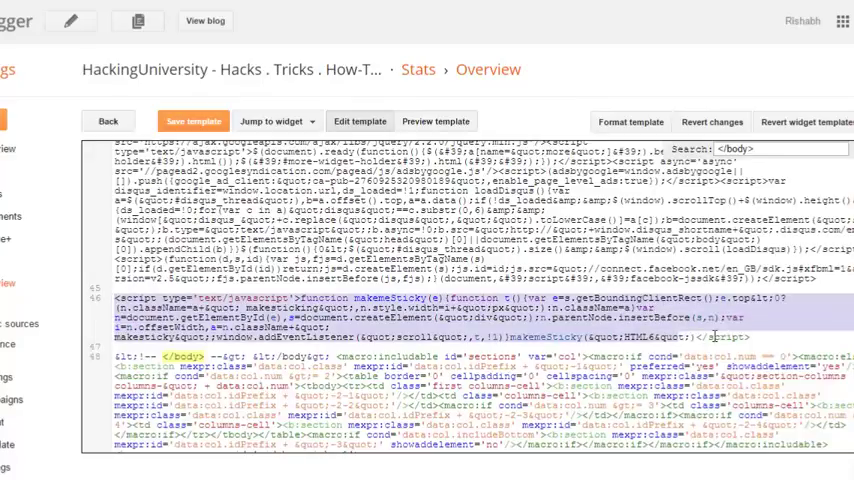
pyautogui.click(624, 337)
pyautogui.scroll(-3, 624, 337)
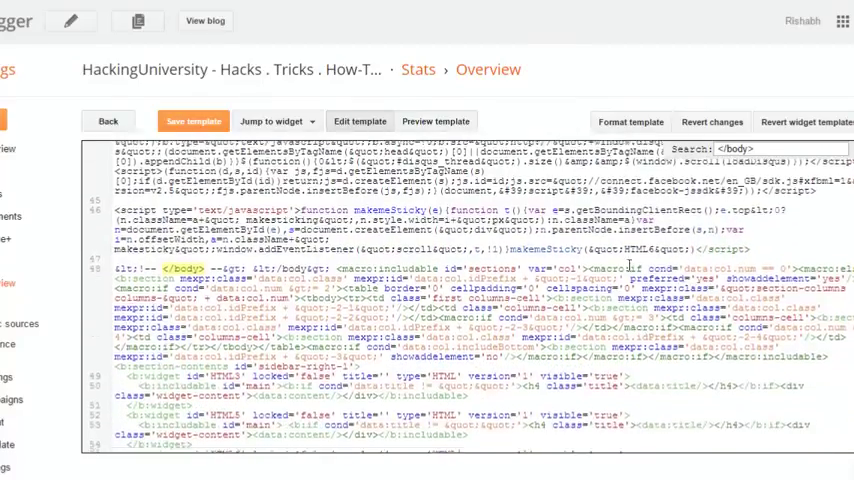
pyautogui.moveTo(624, 247); pyautogui.dragTo(650, 248)
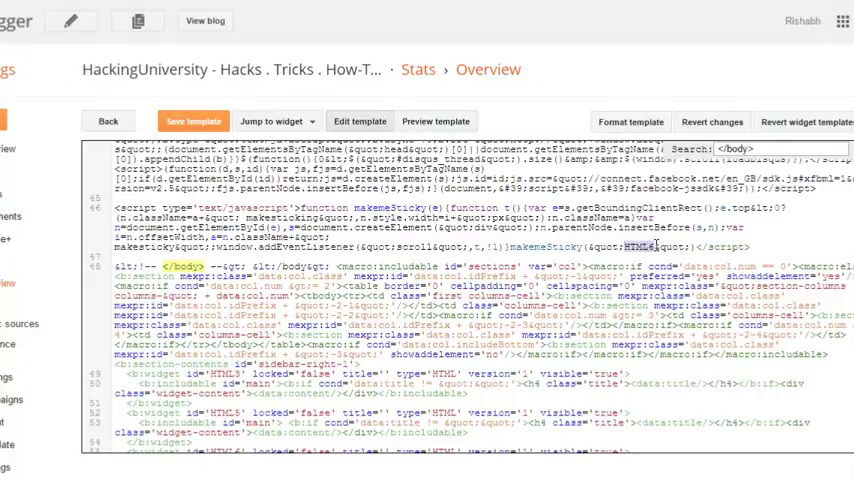
pyautogui.moveTo(650, 250); pyautogui.dragTo(653, 247)
pyautogui.scroll(3, 150, 300)
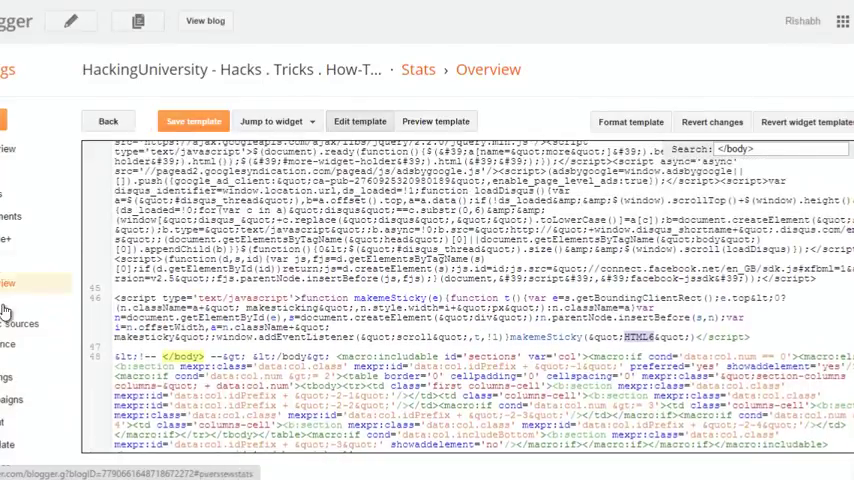
# - On the Layout page, review the code of the sidebar ad and Facebook HTML/JavaScript gadgets
pyautogui.click(3, 422)
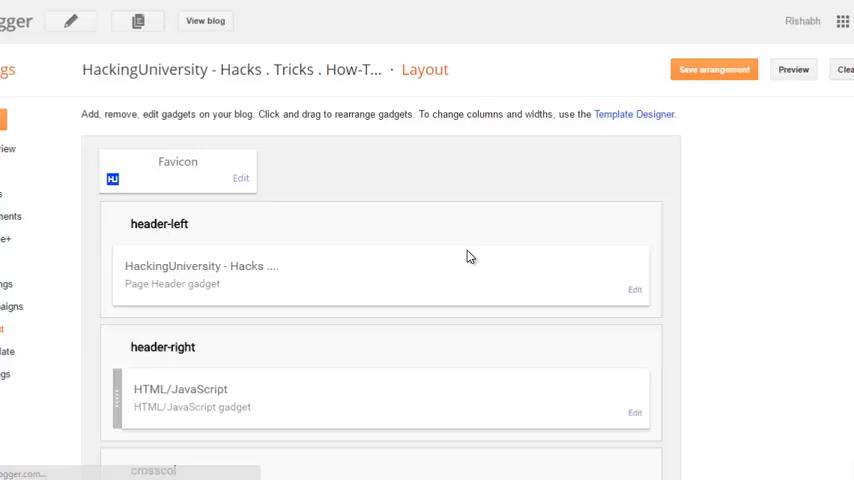
pyautogui.scroll(-2, 430, 257)
pyautogui.scroll(-1, 426, 257)
pyautogui.scroll(-2, 426, 257)
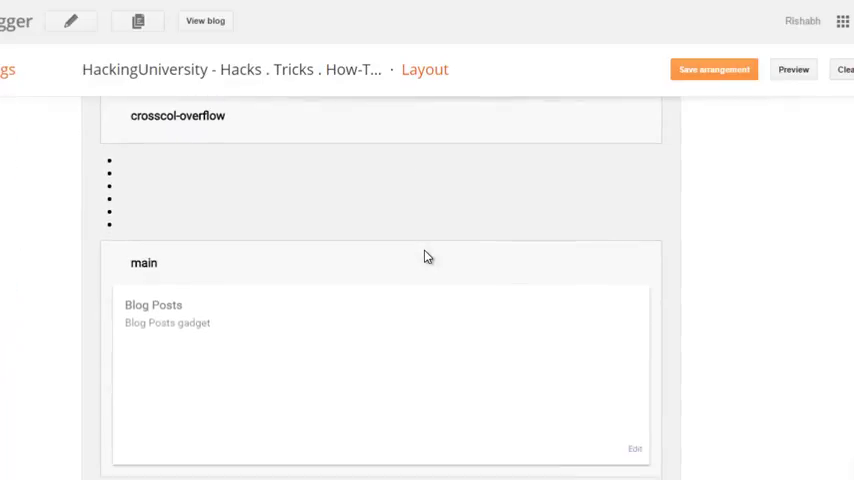
pyautogui.scroll(-2, 426, 257)
pyautogui.scroll(-2, 426, 257)
pyautogui.scroll(-2, 427, 255)
pyautogui.scroll(1, 370, 269)
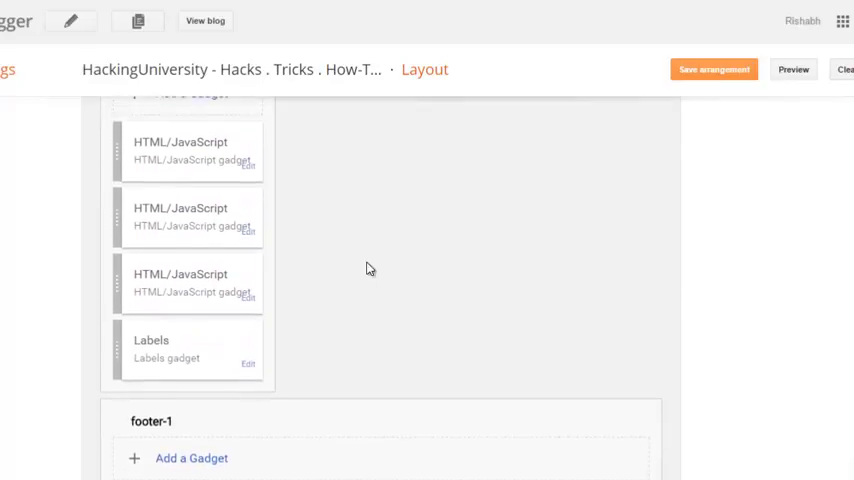
pyautogui.scroll(1, 277, 258)
pyautogui.scroll(1, 277, 258)
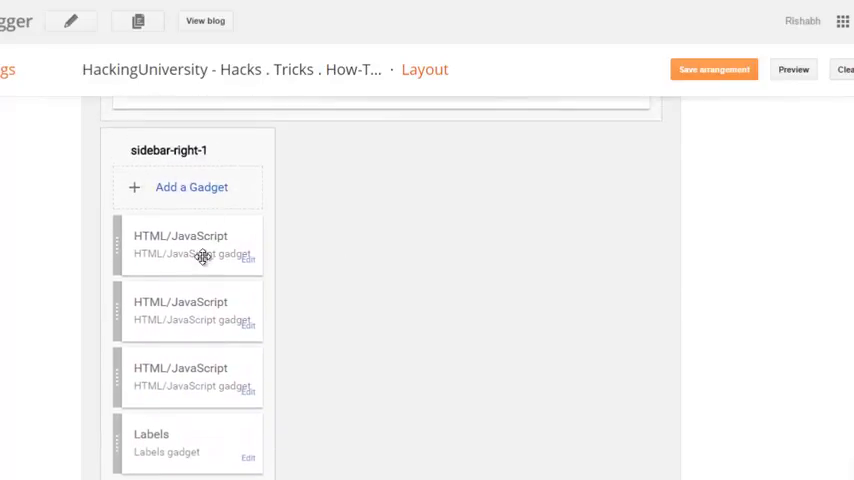
pyautogui.scroll(-2, 212, 268)
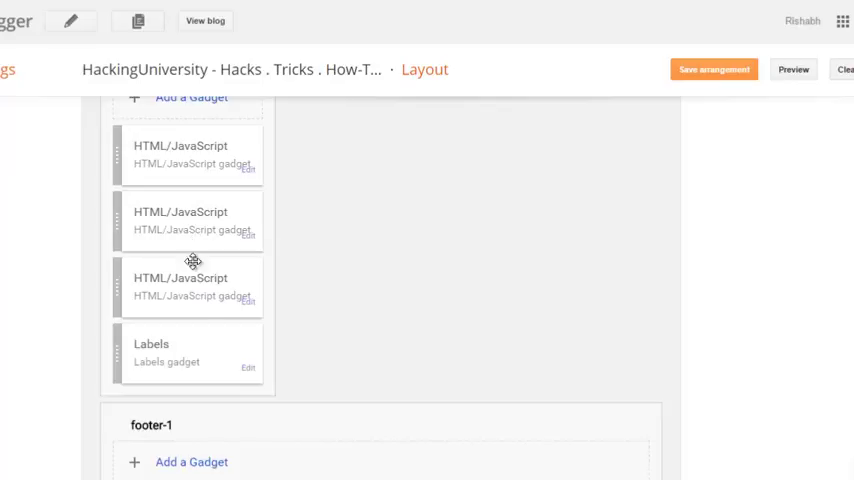
pyautogui.click(248, 303)
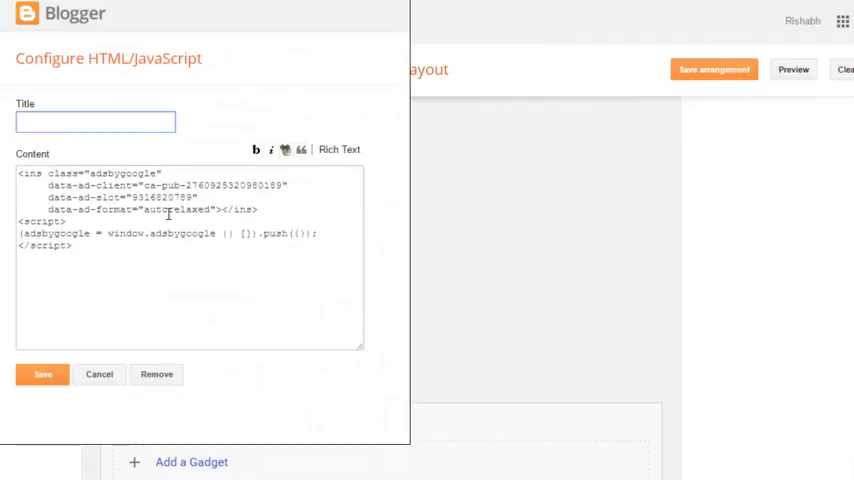
pyautogui.click(84, 248)
pyautogui.hotkey('ctrl', 'a')
pyautogui.click(141, 240)
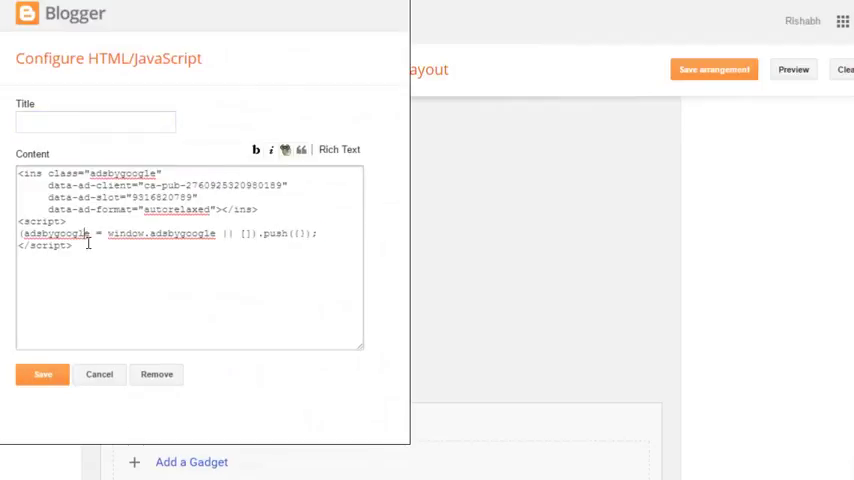
pyautogui.hotkey('ctrl', 'a')
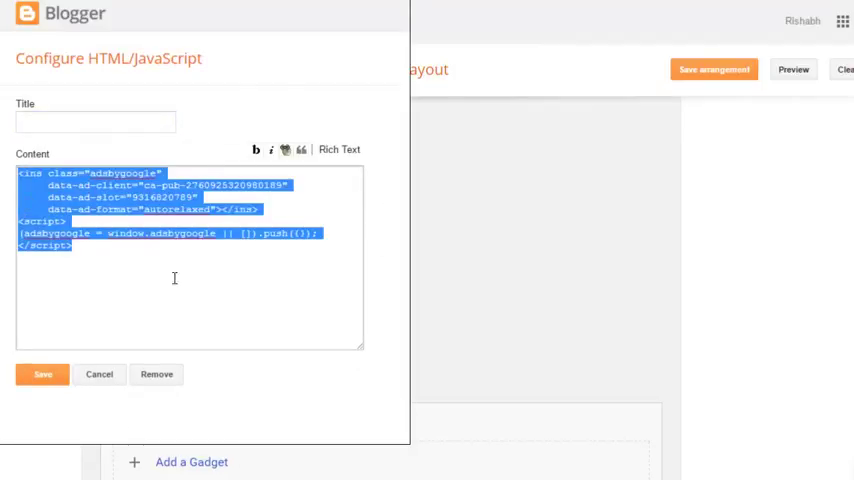
pyautogui.click(156, 267)
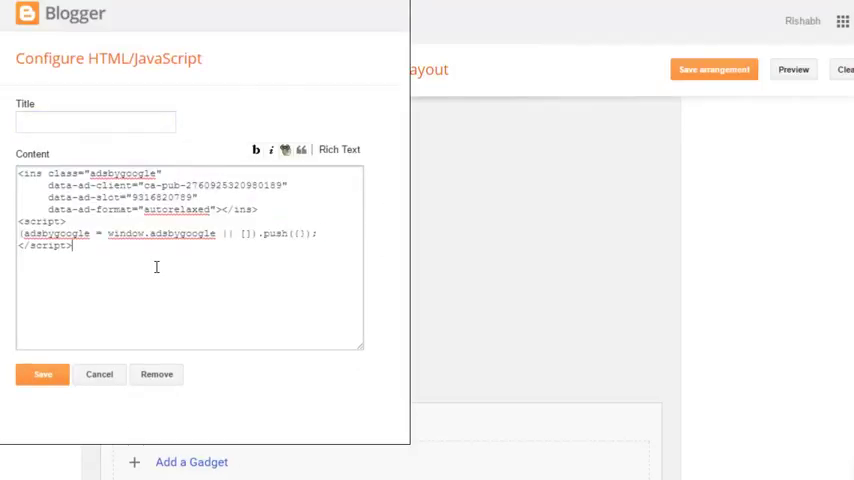
pyautogui.hotkey('ctrl', 'a')
pyautogui.click(100, 237)
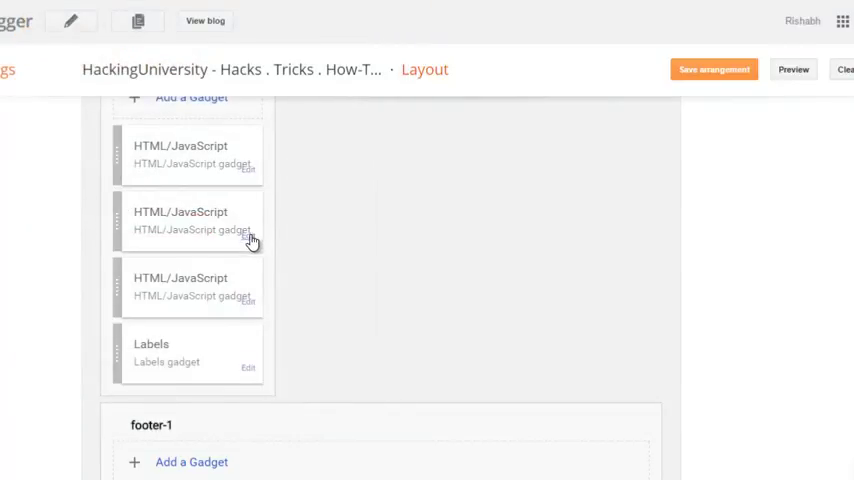
pyautogui.click(248, 234)
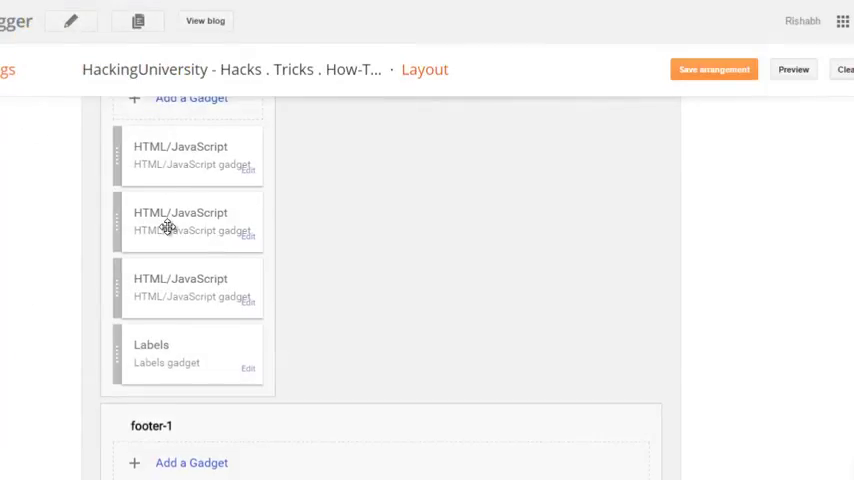
pyautogui.scroll(4, 168, 225)
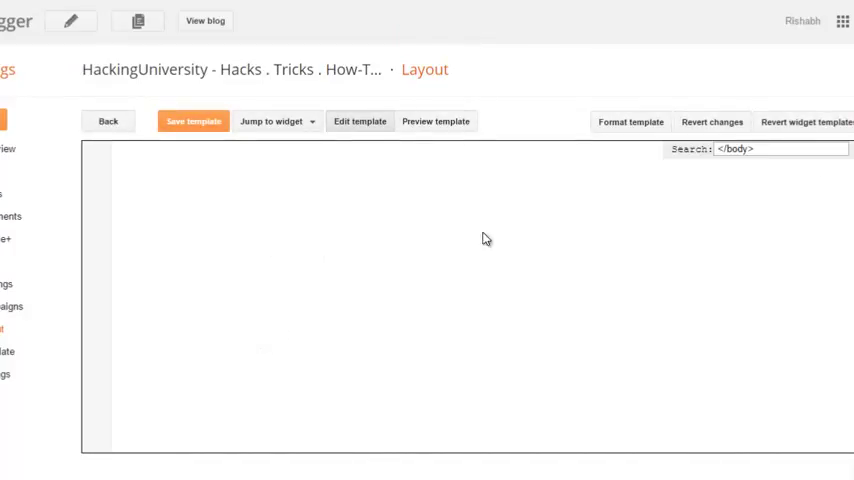
pyautogui.scroll(-2, 274, 338)
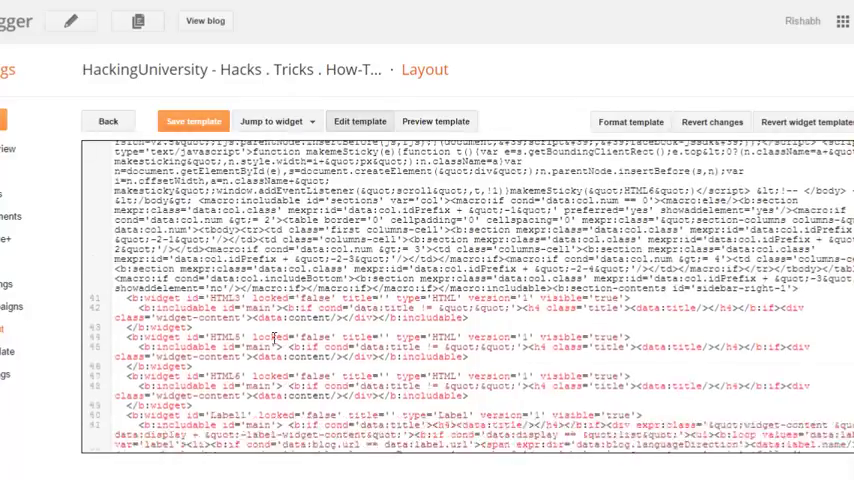
pyautogui.scroll(-3, 274, 338)
pyautogui.scroll(-1, 274, 338)
# - Find </body> and paste the makemeSticky script on a new line above it
pyautogui.hotkey('ctrl', 'f')
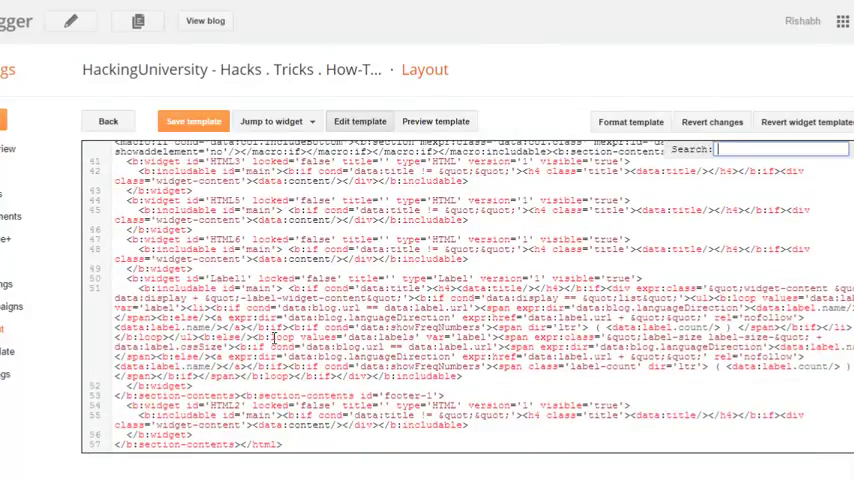
pyautogui.write('</body>')
pyautogui.press('Return')
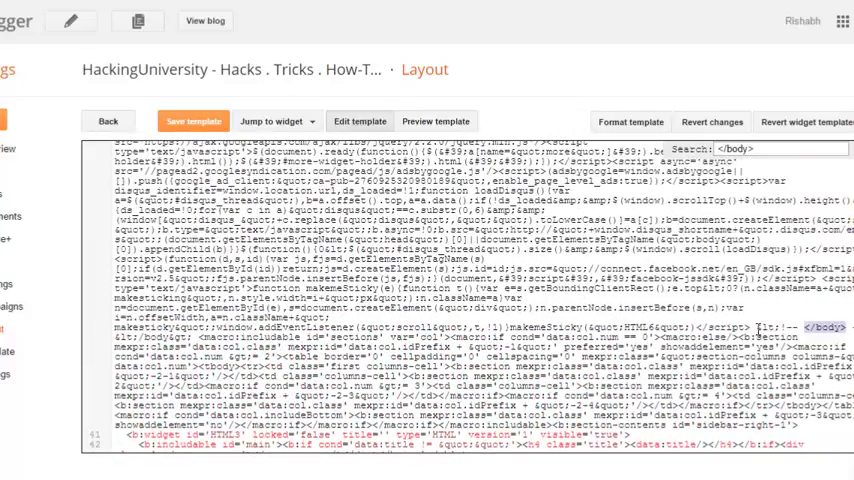
pyautogui.click(676, 330)
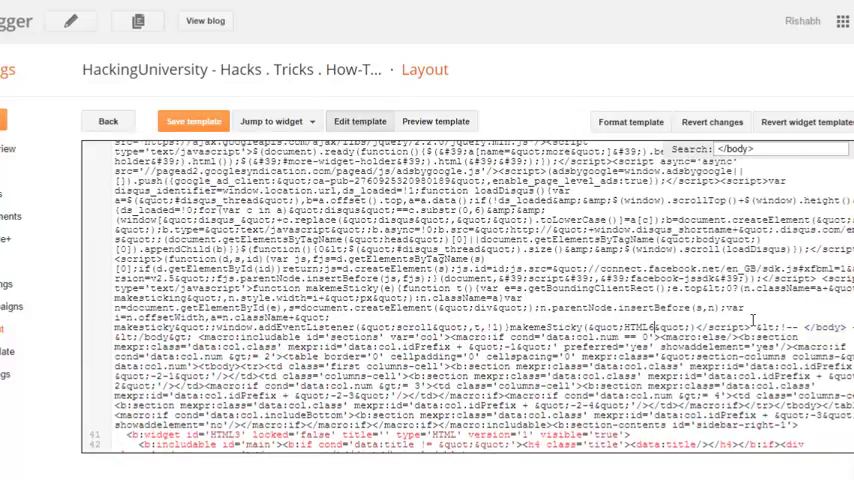
pyautogui.press('Return')
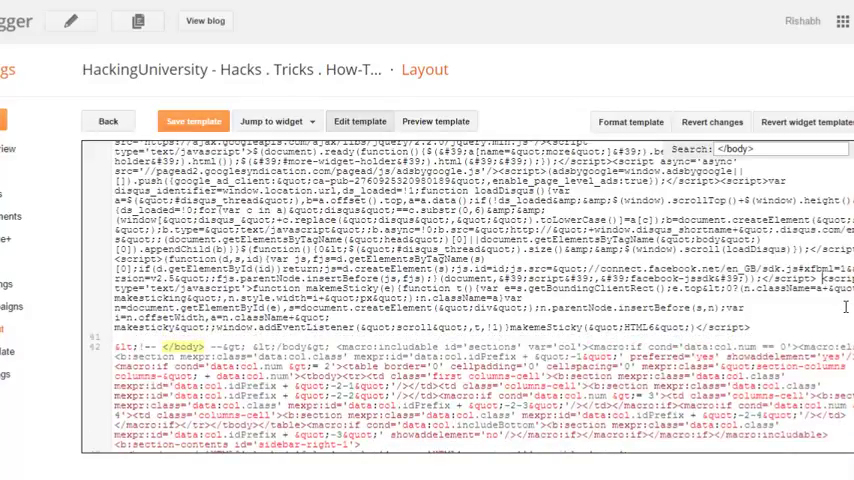
pyautogui.hotkey('ctrl', 'v')
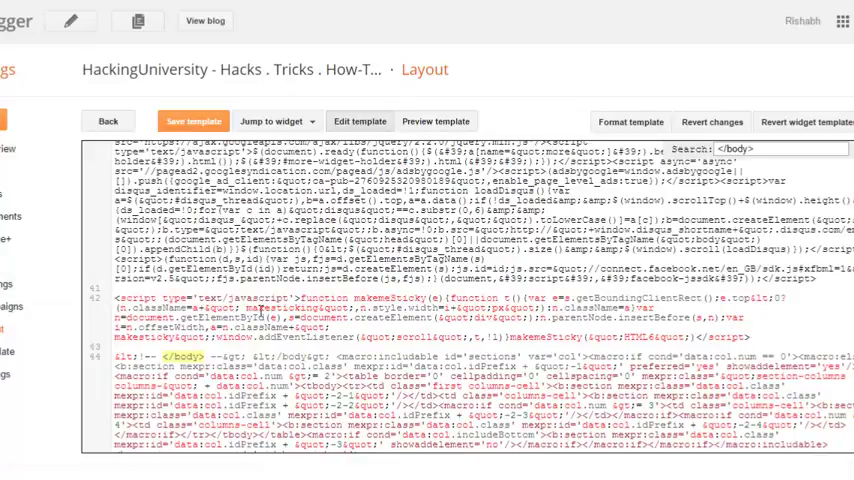
# - Select the HTML part of the script's gadget id (HTML6)
pyautogui.doubleClick(648, 337)
pyautogui.moveTo(625, 337); pyautogui.dragTo(645, 337)
pyautogui.click(651, 341)
# - Save the template containing the makemeSticky script
pyautogui.click(211, 124)
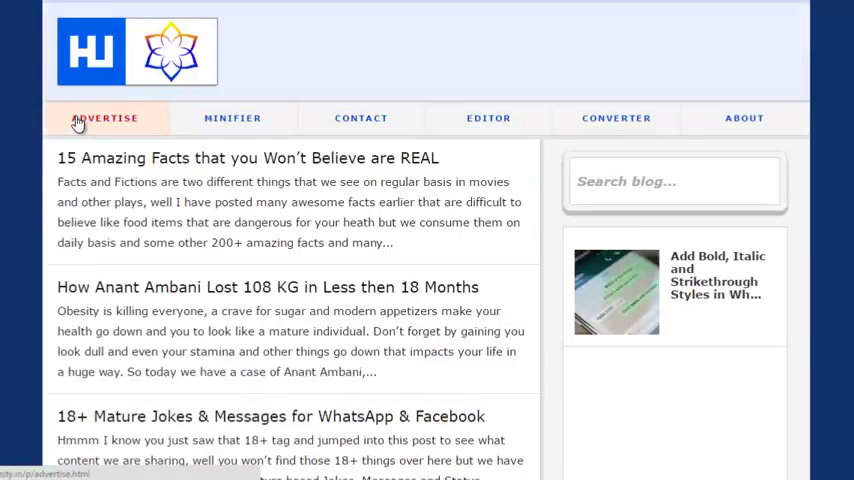
pyautogui.scroll(-1, 502, 130)
pyautogui.scroll(-10, 502, 130)
pyautogui.scroll(-5, 502, 130)
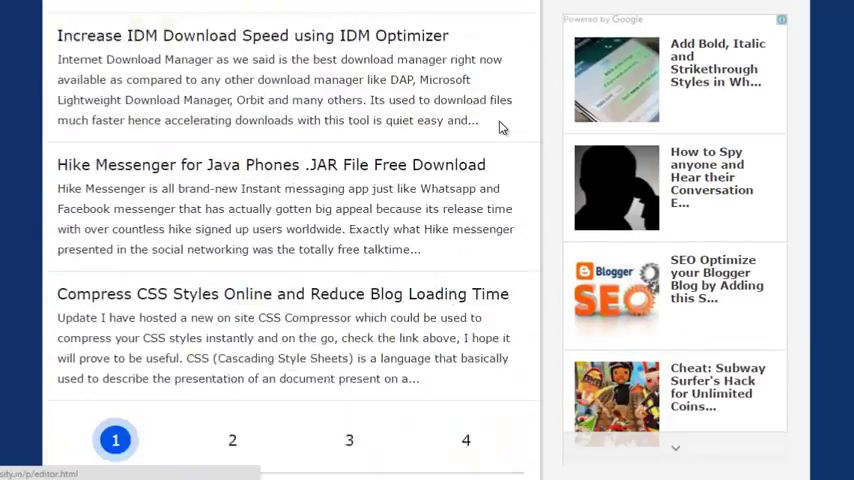
pyautogui.scroll(-1, 502, 128)
pyautogui.scroll(10, 502, 127)
pyautogui.scroll(6, 502, 127)
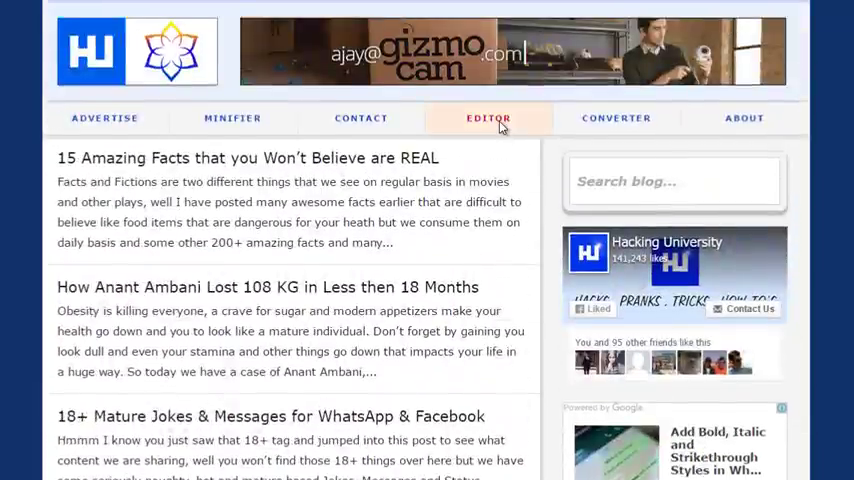
pyautogui.scroll(-8, 502, 127)
pyautogui.scroll(-3, 502, 127)
pyautogui.scroll(10, 502, 127)
pyautogui.scroll(1, 501, 128)
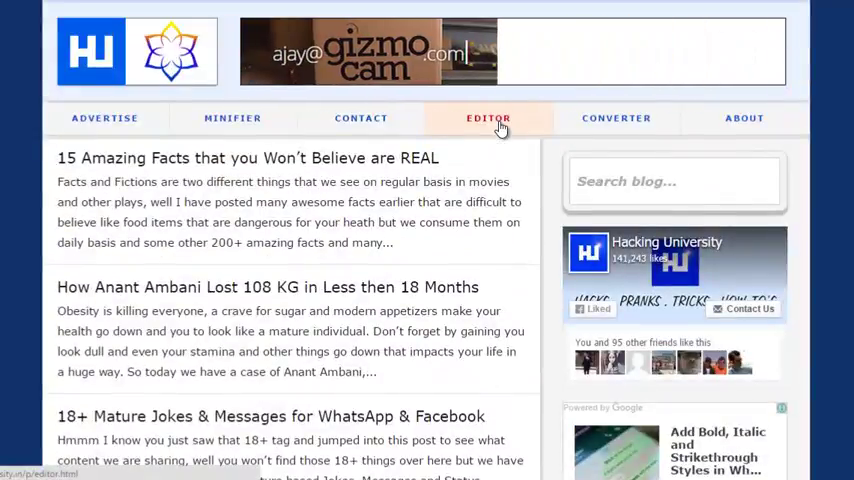